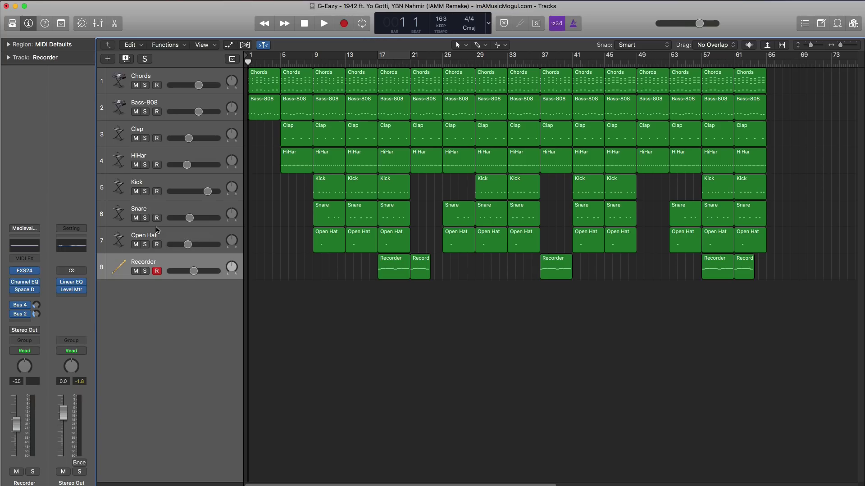
Open the Stereo Out level meter and play the beat to watch output levels.
click(72, 290)
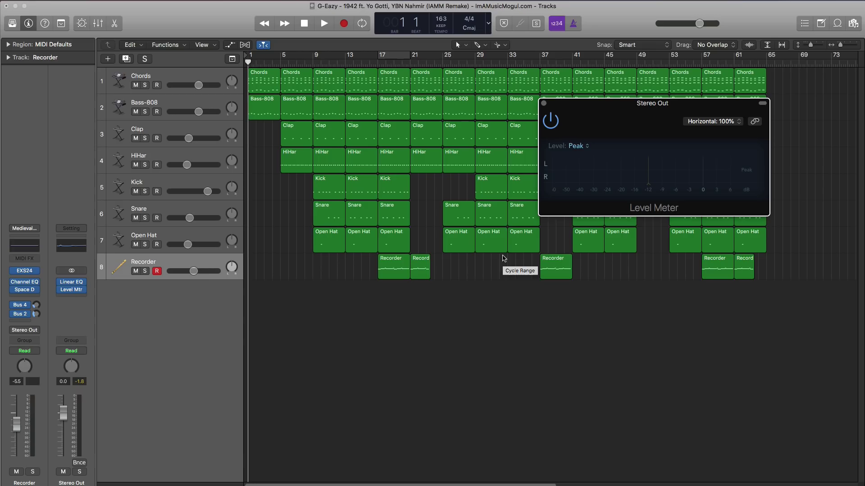
key(space)
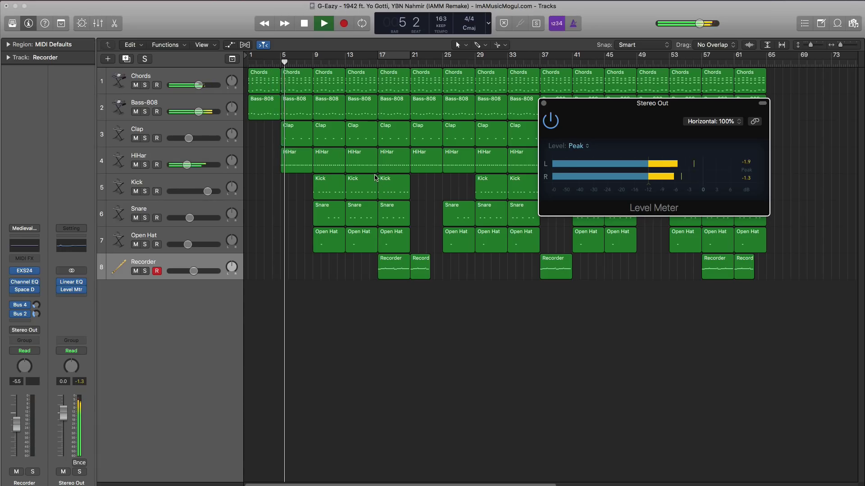
key(space)
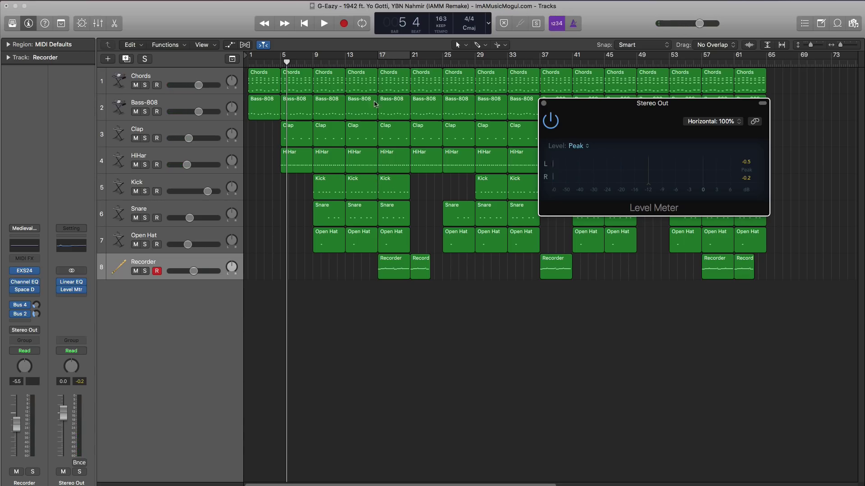
Cycle bars 17–21 and enlarge the level meter to read peaks of 4.1 and 3.7 dB.
click(389, 58)
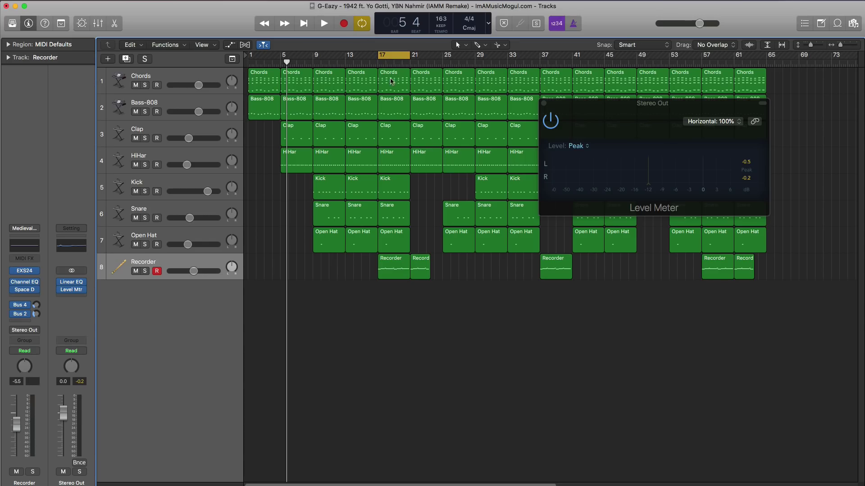
key(space)
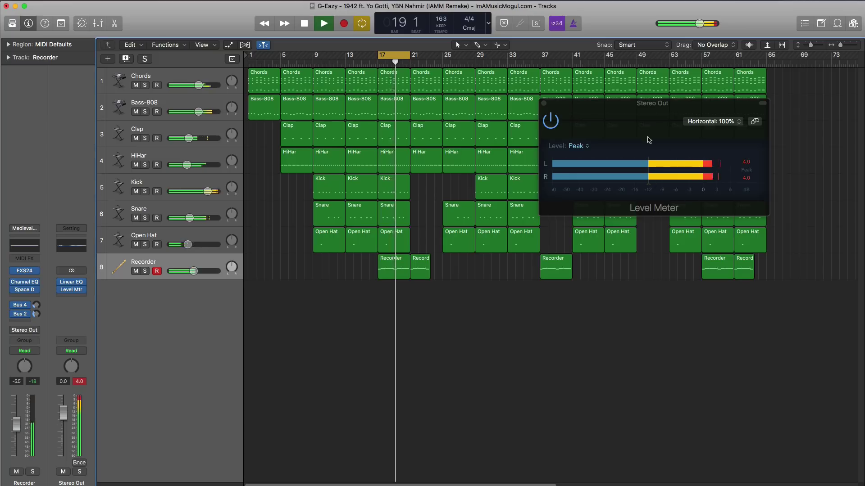
drag(649, 140, 657, 155)
key(space)
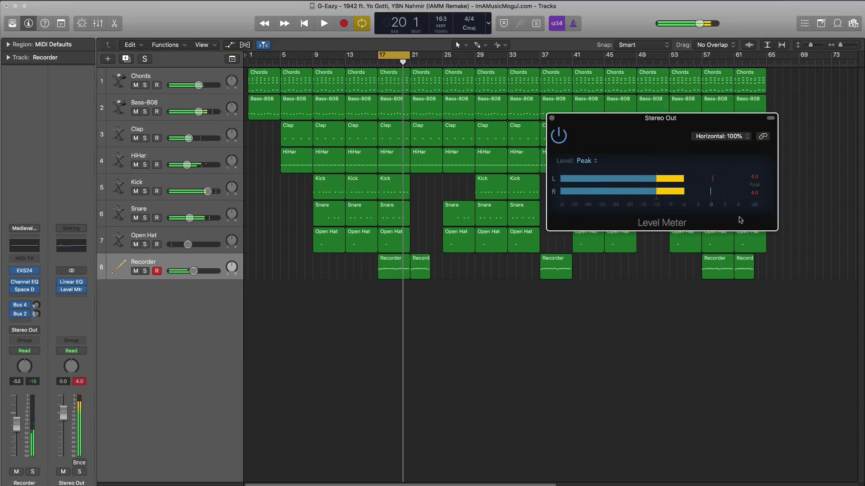
drag(546, 231, 471, 261)
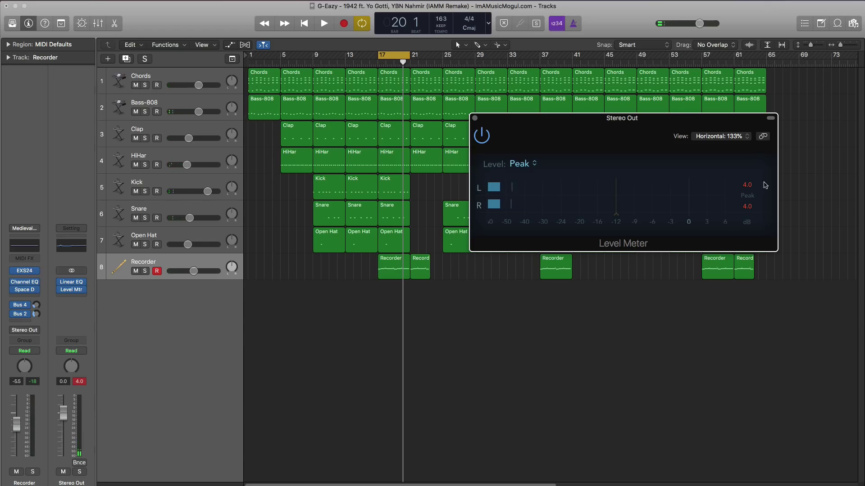
key(space)
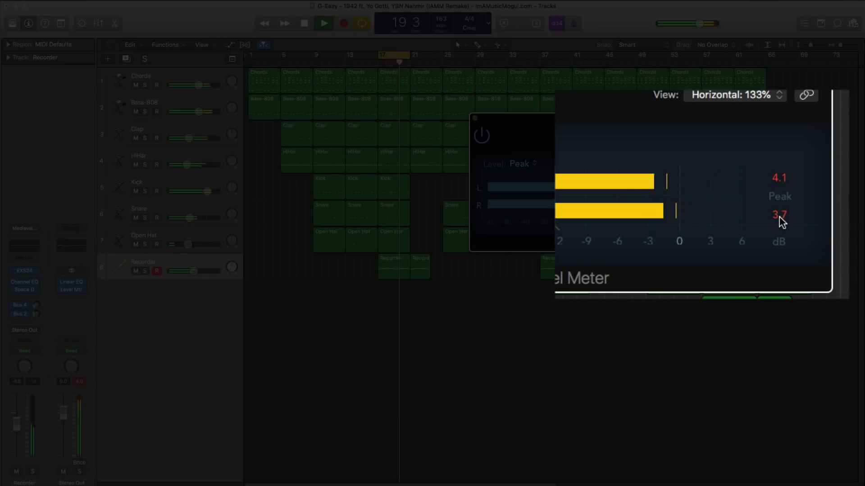
Stop playback and close the Stereo Out Level Meter window.
key(space)
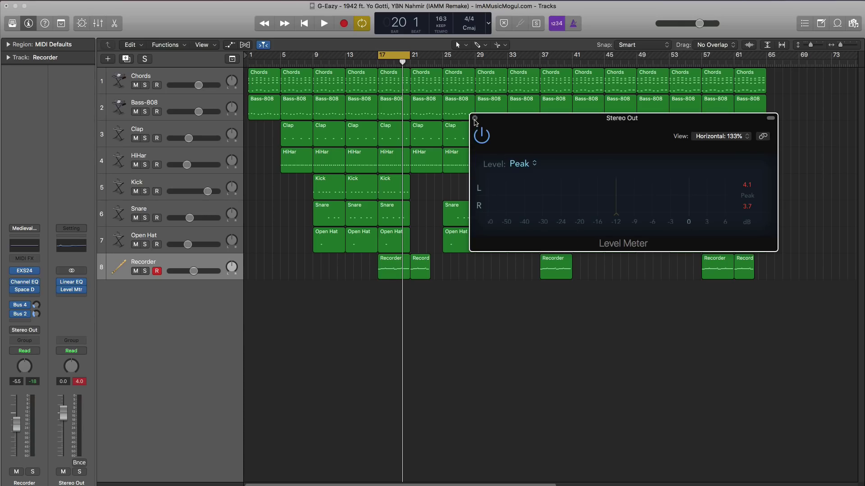
click(475, 119)
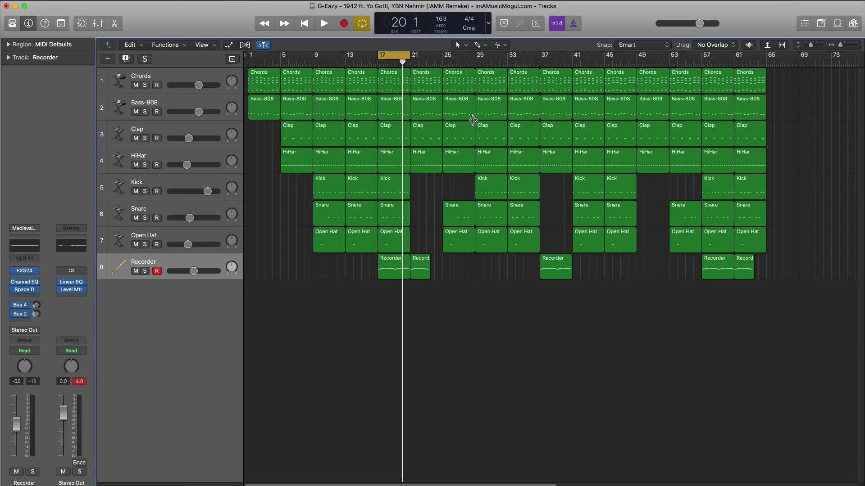
In the Mixer, lower all channels from B4 to Chords together and reopen the Stereo Out meter.
key(x)
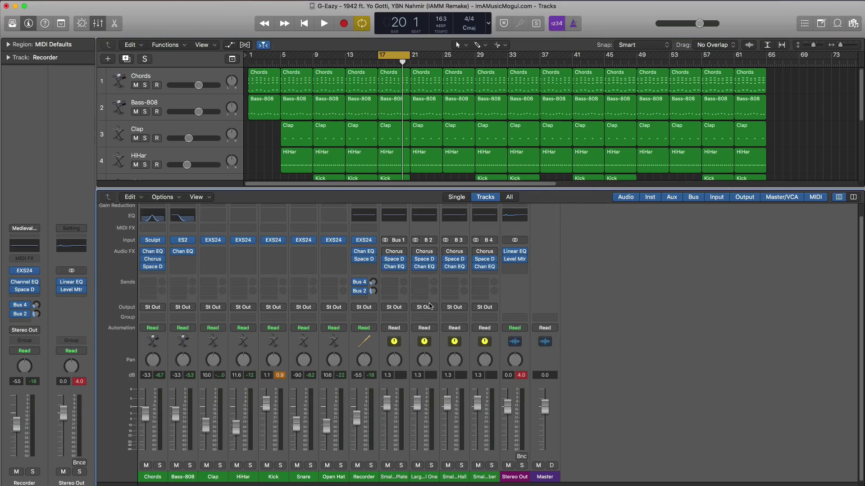
click(482, 480)
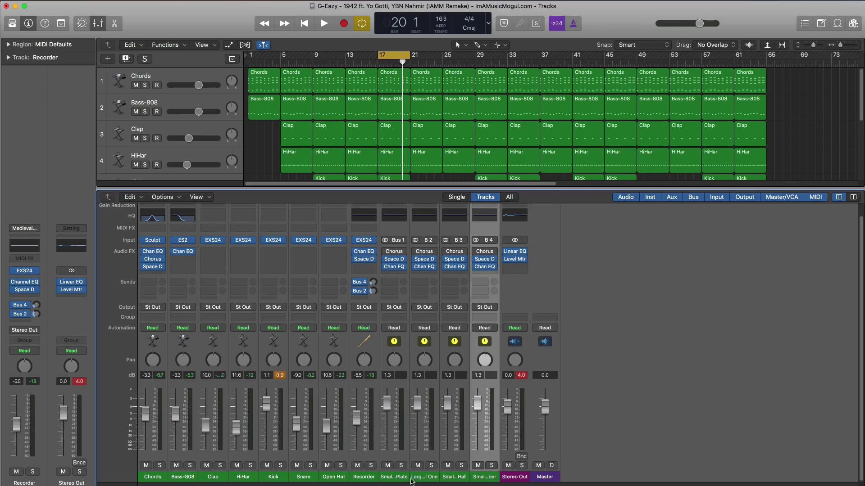
shift+click(150, 477)
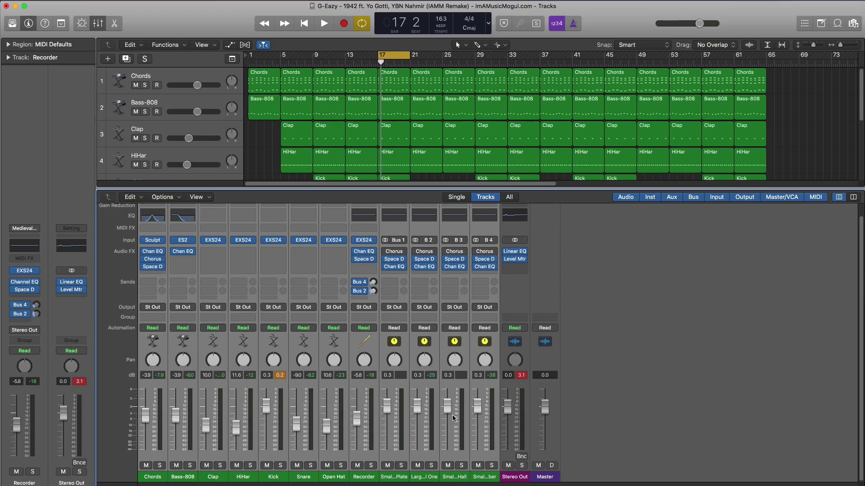
drag(453, 418, 453, 423)
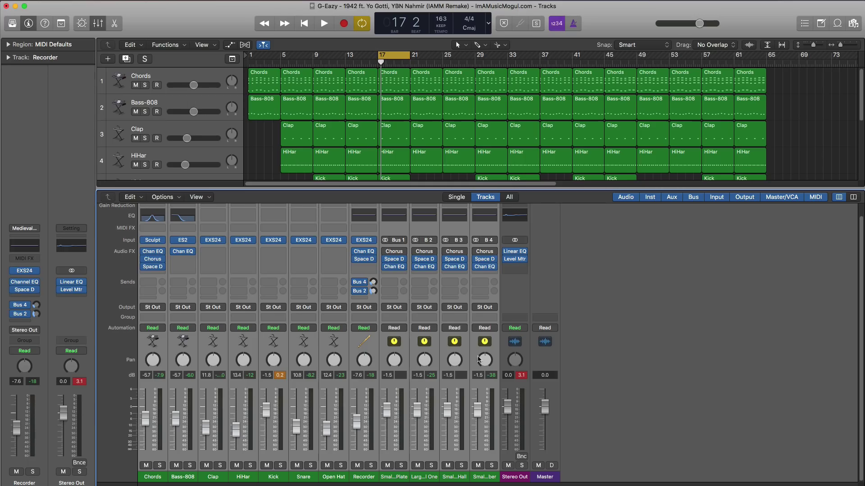
click(517, 261)
Play the cycle and confirm Stereo Out peaks at -7.0 dB left and -6.7 dB right.
drag(617, 103, 630, 93)
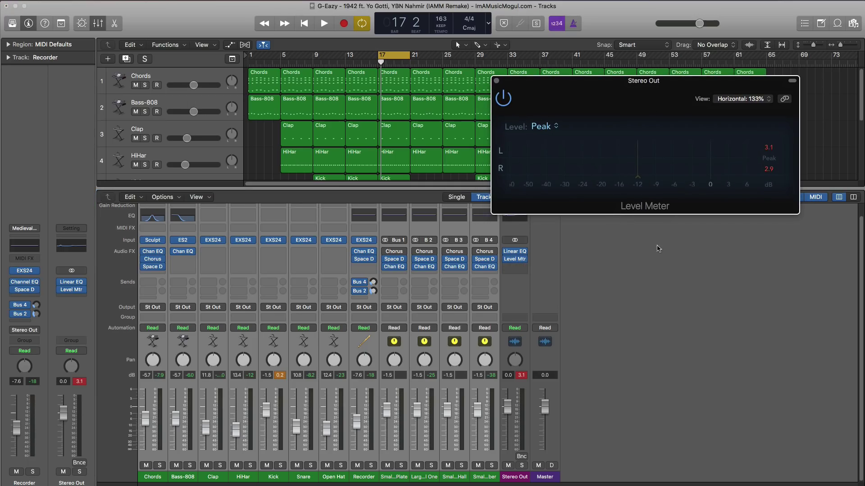
key(space)
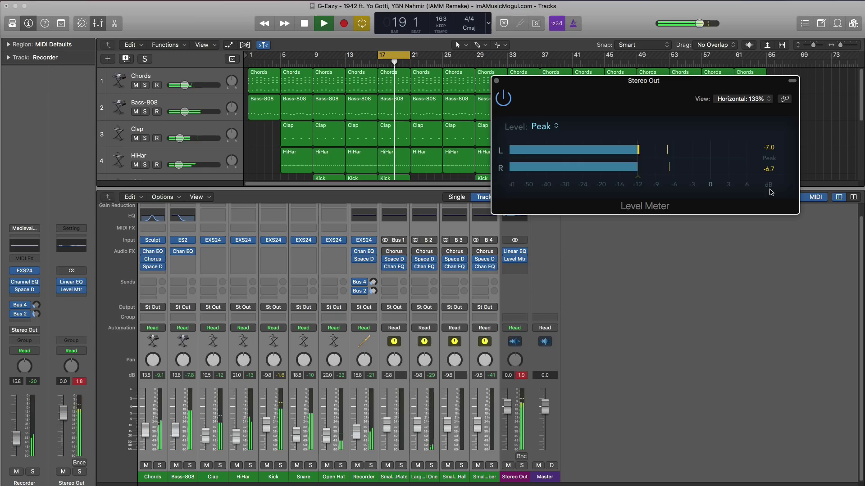
key(space)
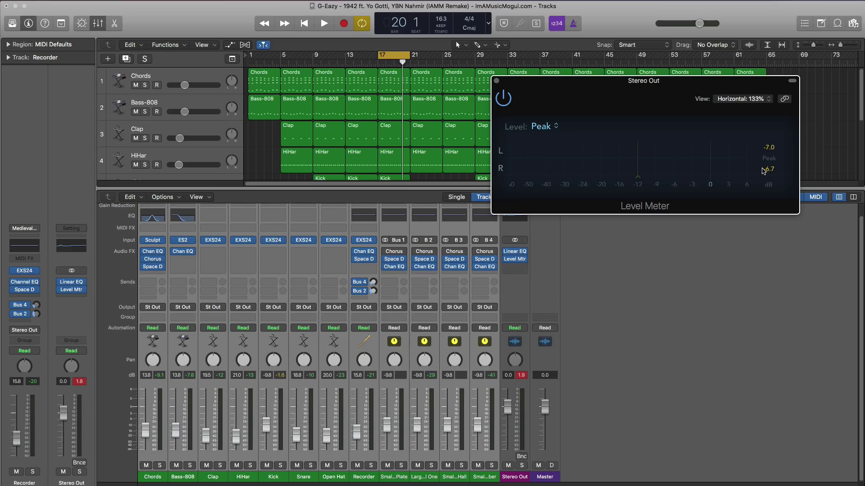
Close the meter and Mixer, cycle bars 1–65, and open the Stereo Out bounce settings.
click(497, 80)
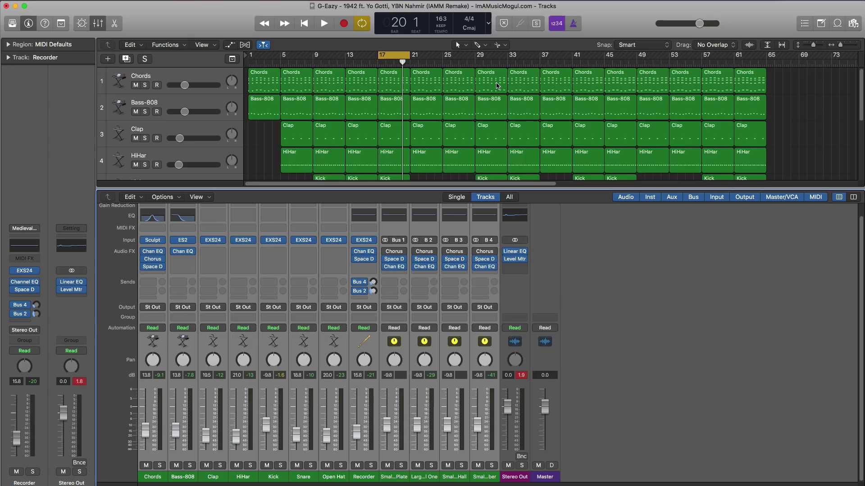
key(x)
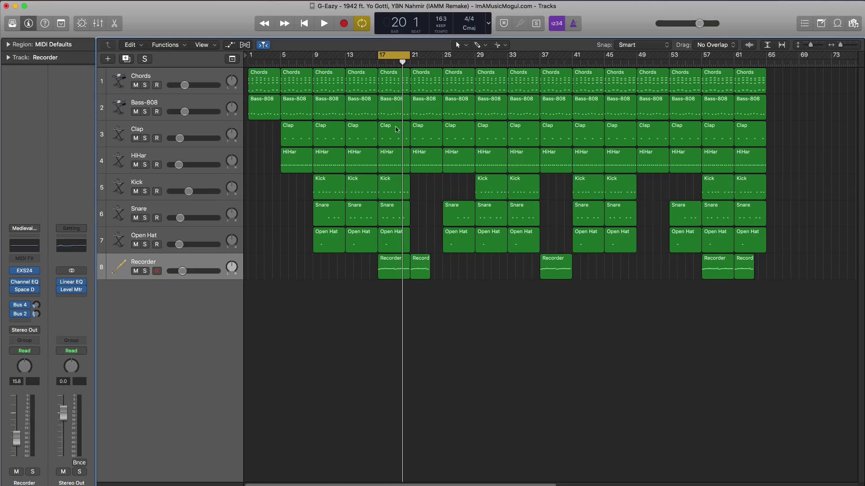
drag(379, 59, 250, 59)
drag(410, 59, 764, 93)
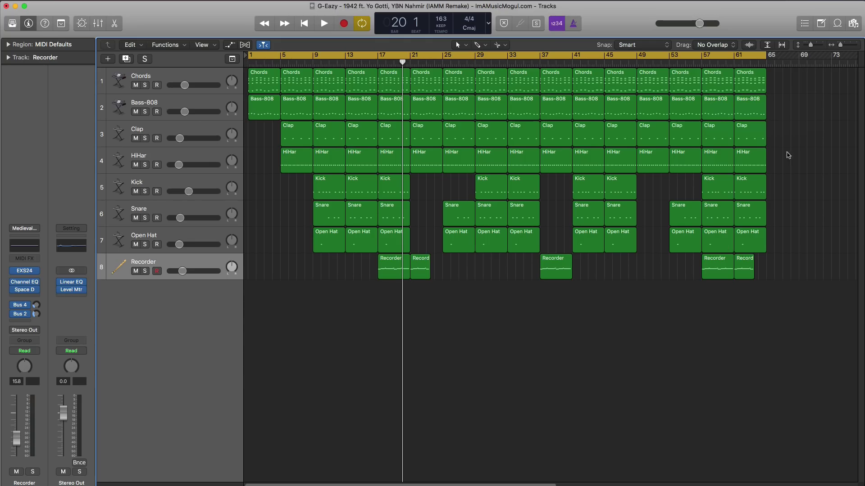
click(79, 463)
drag(601, 121, 528, 105)
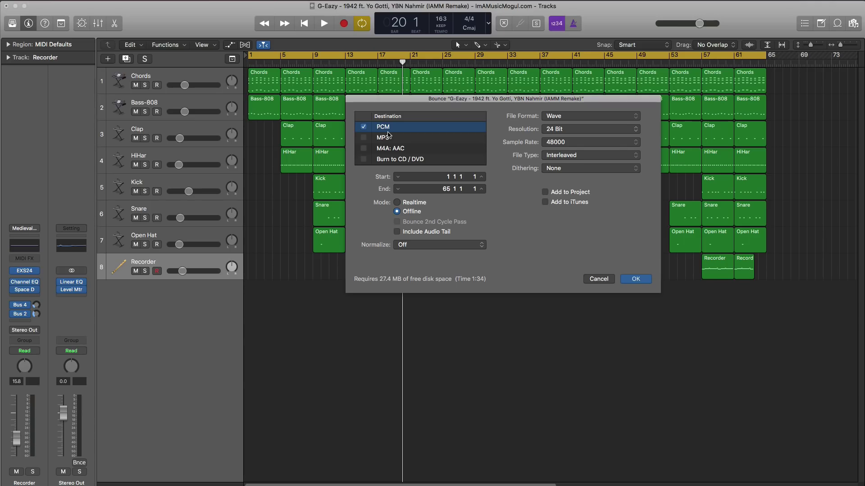
Set the bounce to Wave, Interleaved, Normalize Off, with audio tail included, and confirm.
click(572, 117)
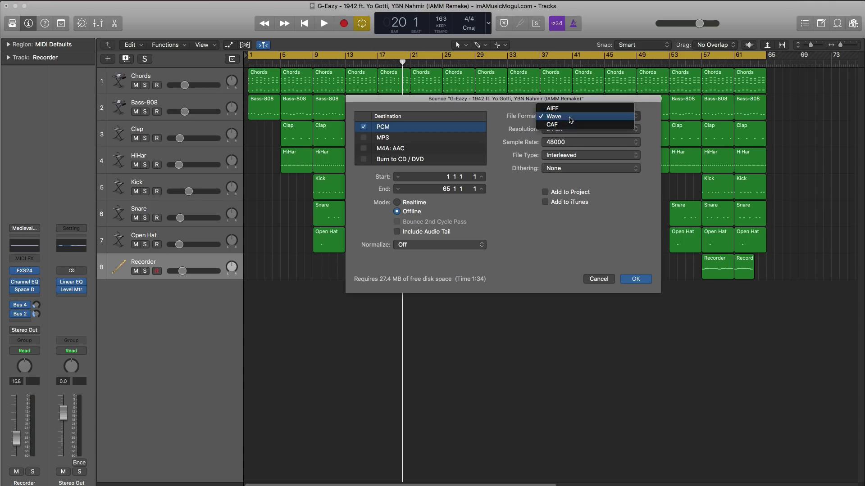
click(571, 120)
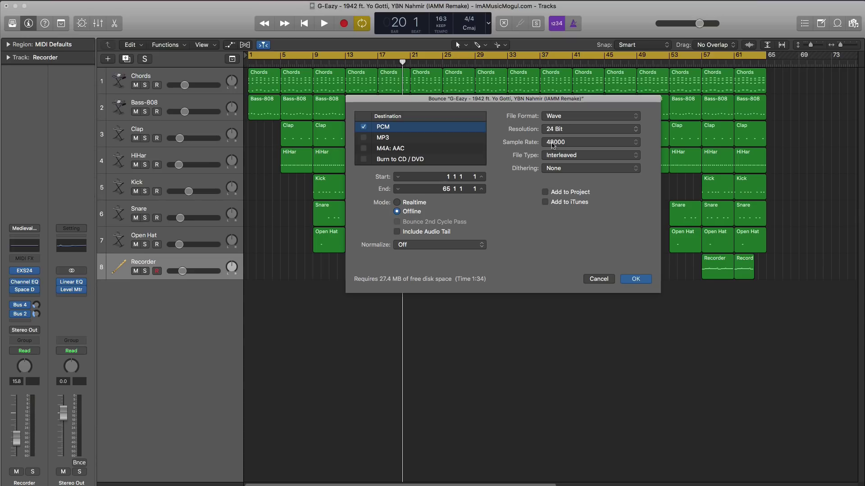
click(555, 158)
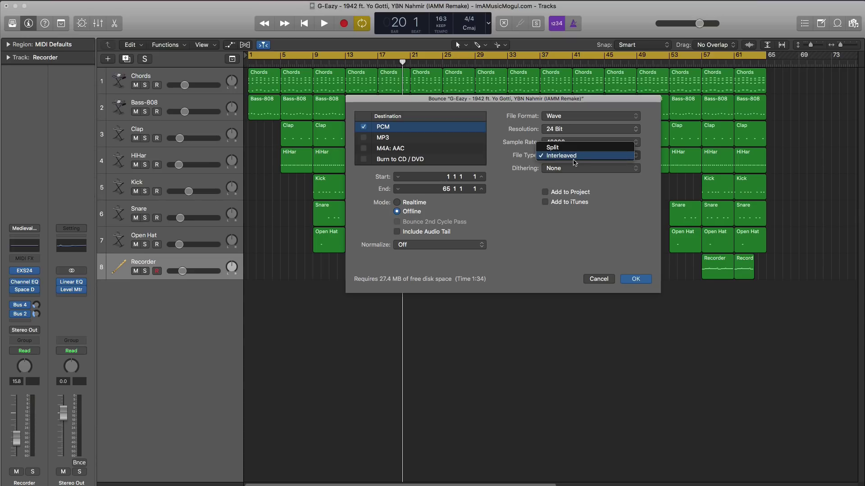
click(574, 160)
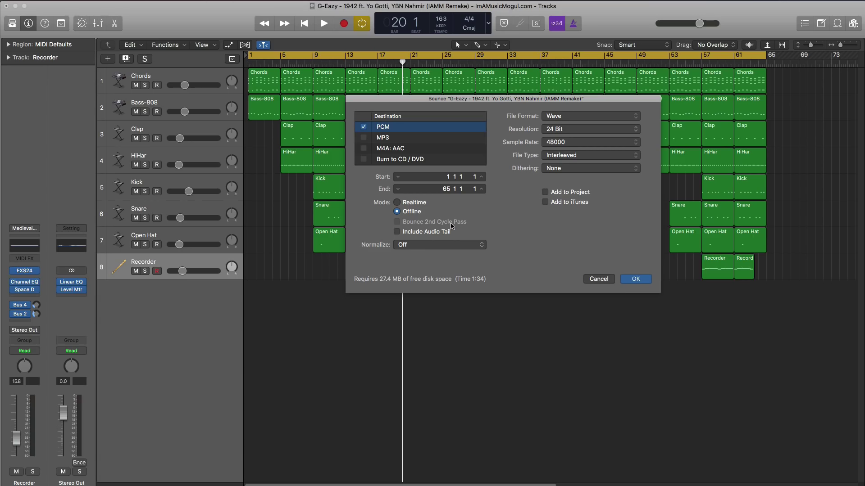
click(421, 249)
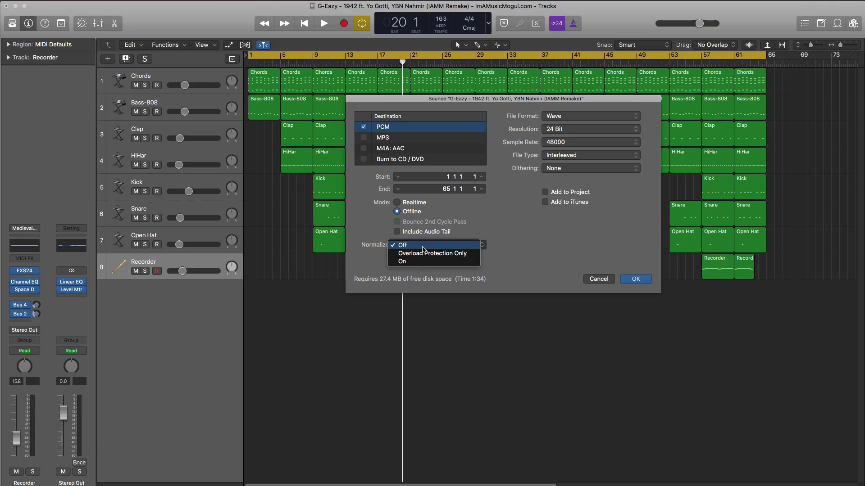
click(424, 246)
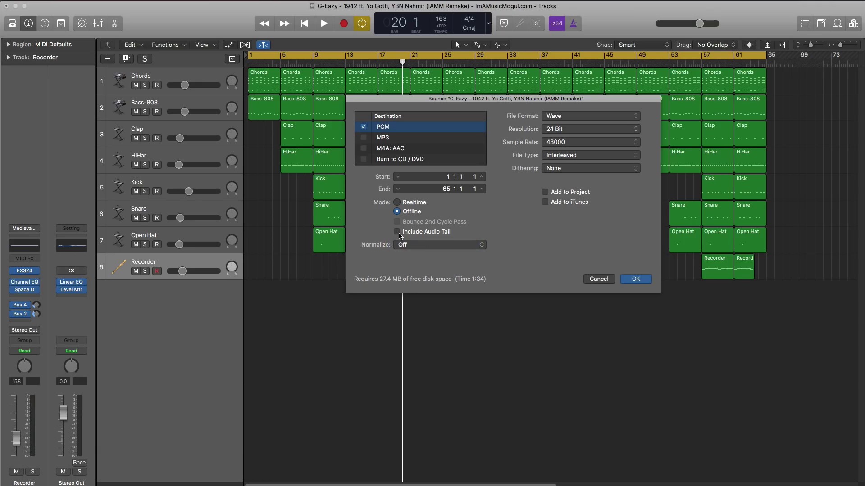
click(399, 232)
click(635, 279)
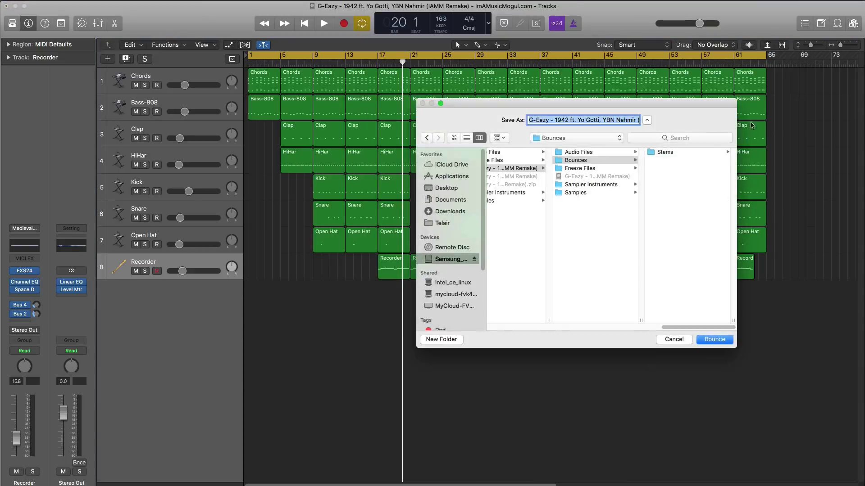
Confirm the bounce, saving the mix file in the Bounces folder.
click(715, 340)
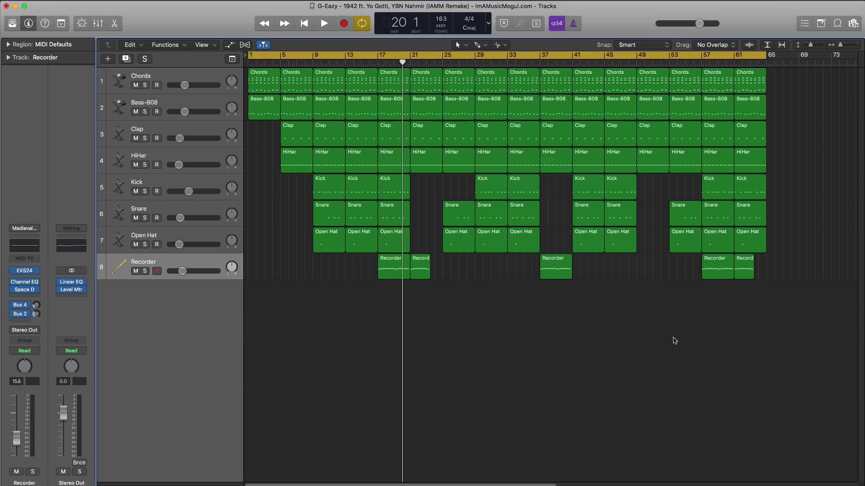
Select the Kick, Open Hat, Snare and HiHar tracks along with their regions.
click(161, 184)
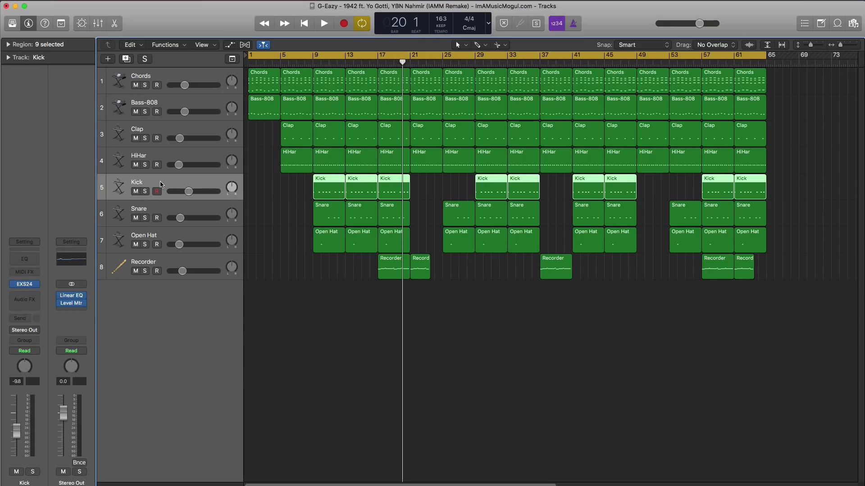
click(163, 233)
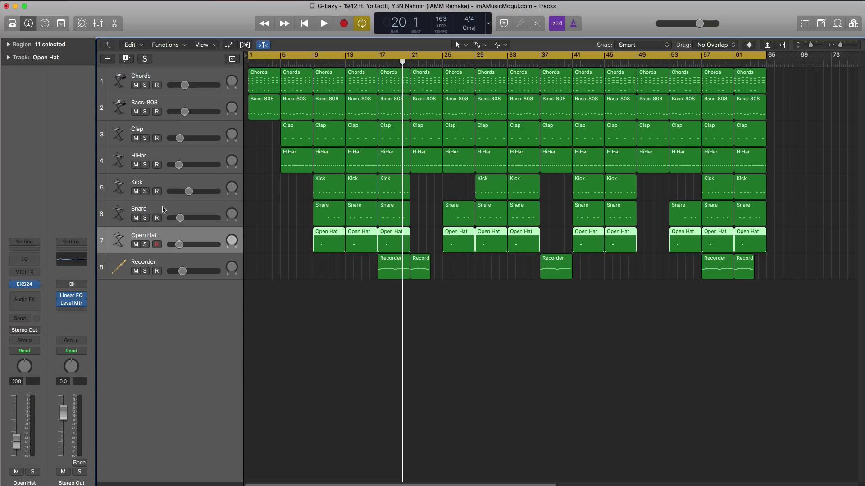
shift+click(163, 210)
shift+click(167, 183)
shift+click(160, 156)
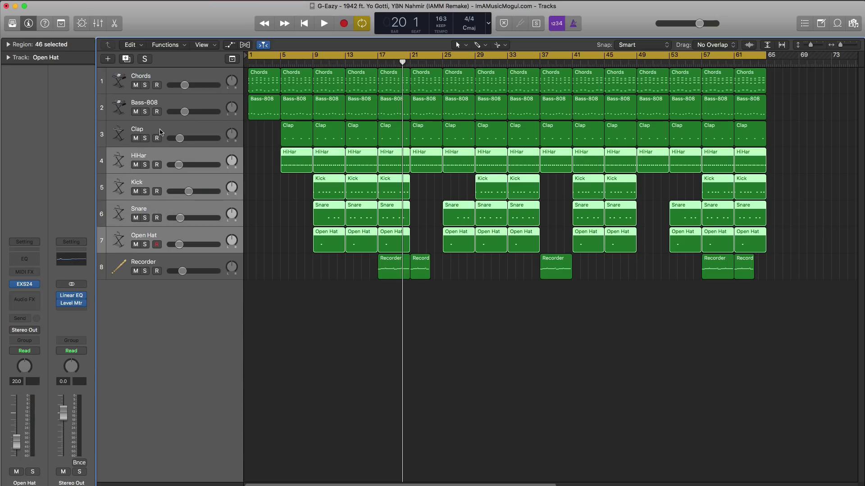
Add Clap to the selection and group the five drum tracks into a Folder Stack.
shift+click(161, 132)
right_click(161, 131)
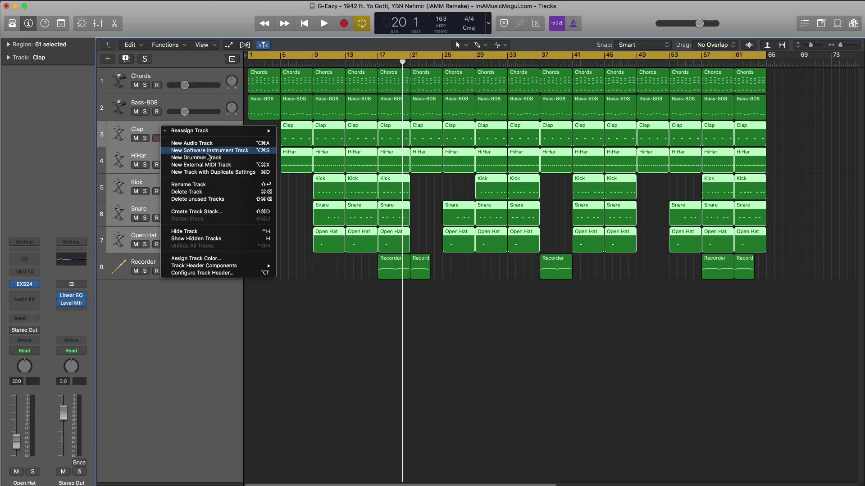
click(210, 211)
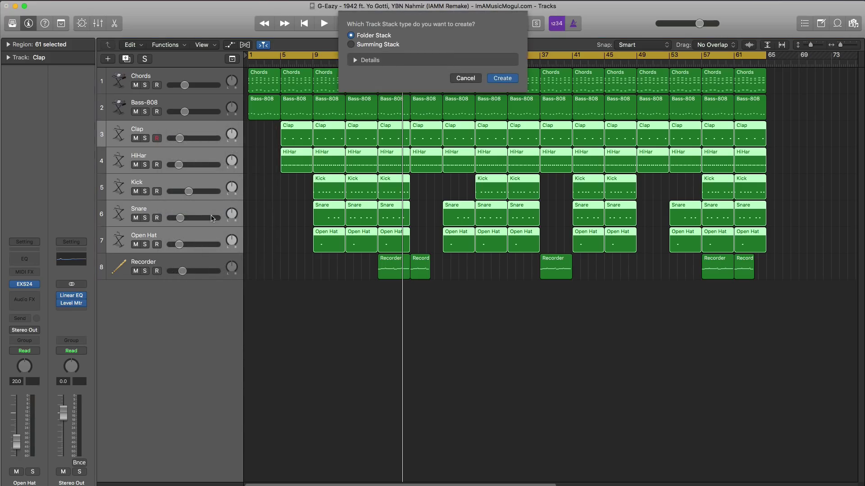
key(Return)
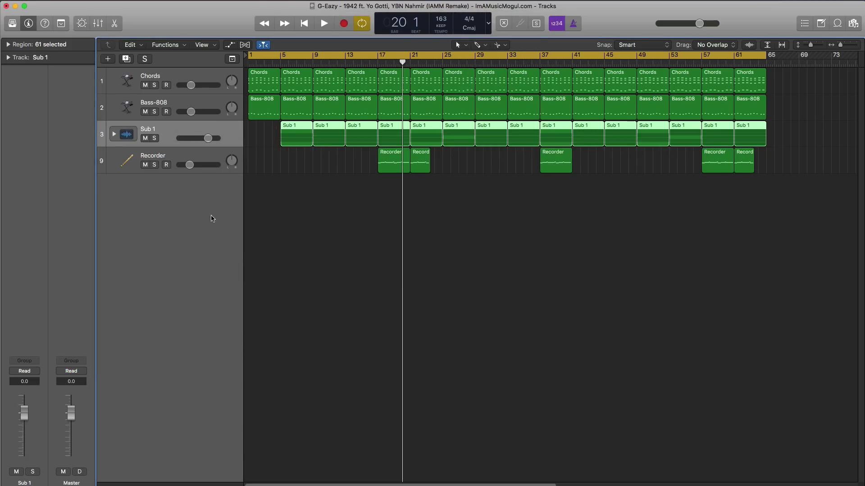
Rename the new stack from Sub 1 to 'Drum'.
double_click(156, 129)
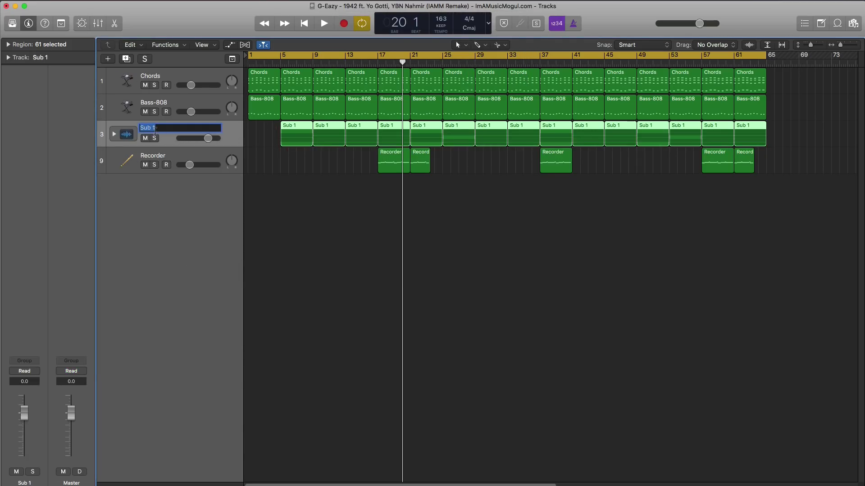
text(Drum)
key(Return)
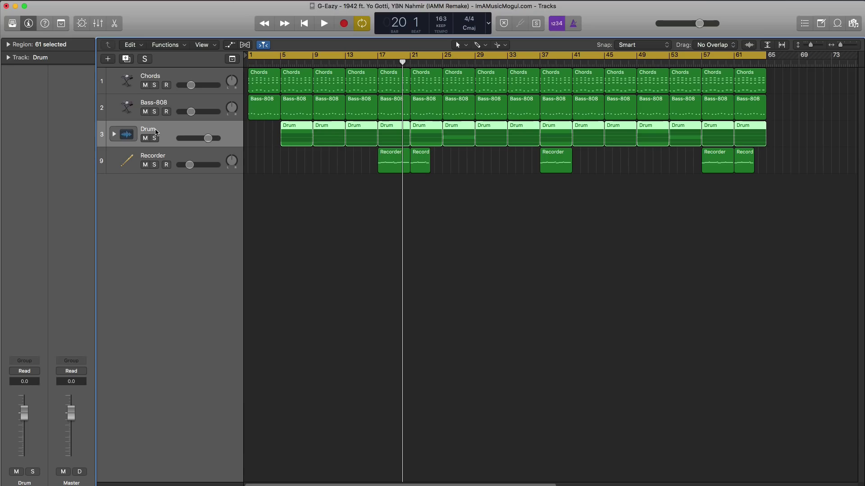
Move the Drum stack below Recorder, then select and solo the Chords track.
mouse_move(157, 132)
mouse_down()
mouse_move(158, 164)
mouse_move(163, 147)
mouse_up()
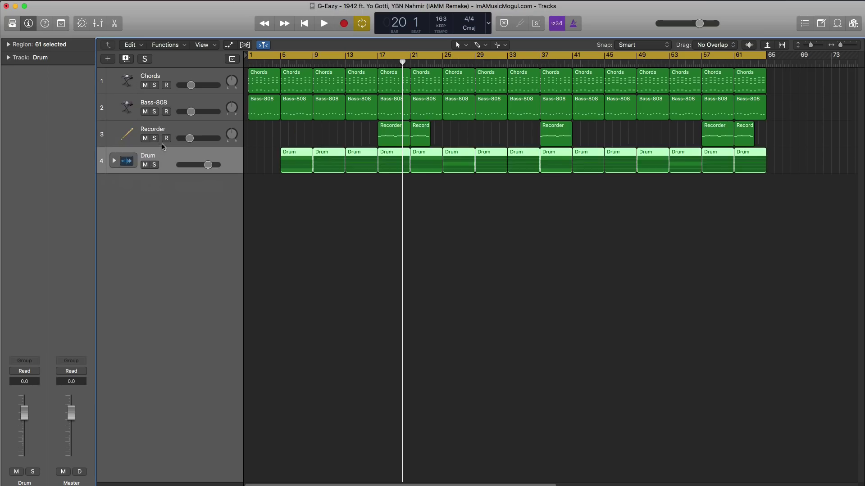
click(171, 131)
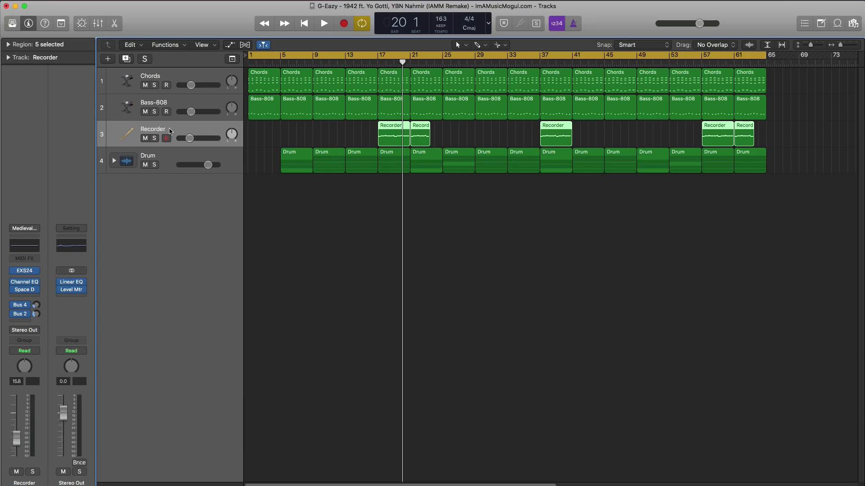
click(188, 106)
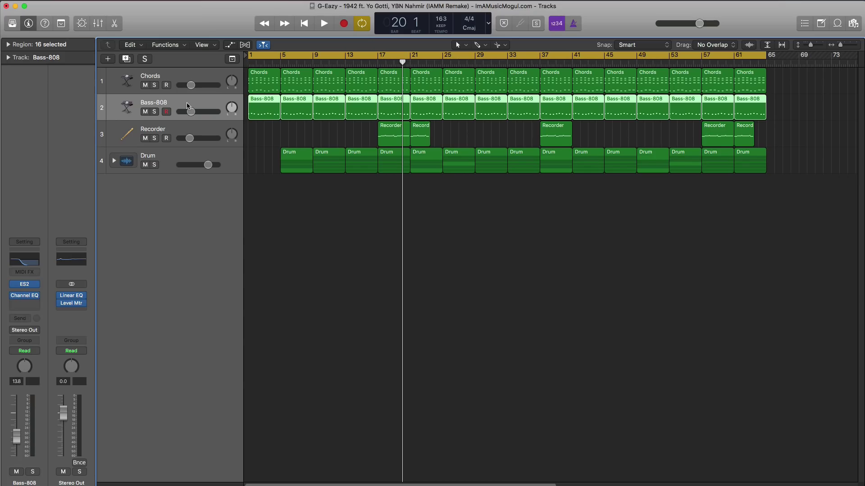
click(180, 80)
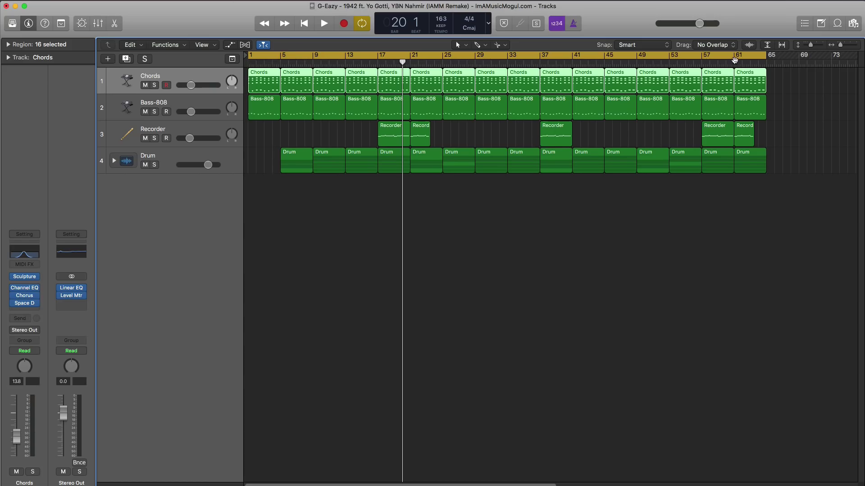
click(154, 85)
Finish bouncing the soloed Chords stem and save it.
click(80, 462)
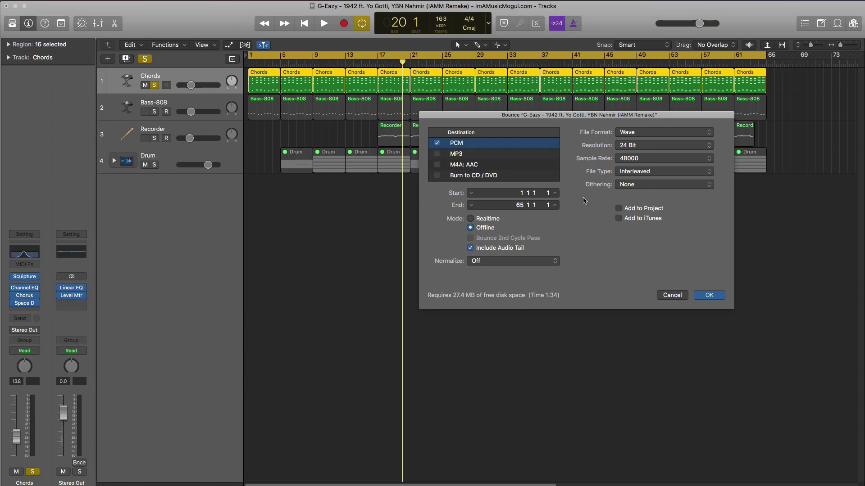
click(705, 297)
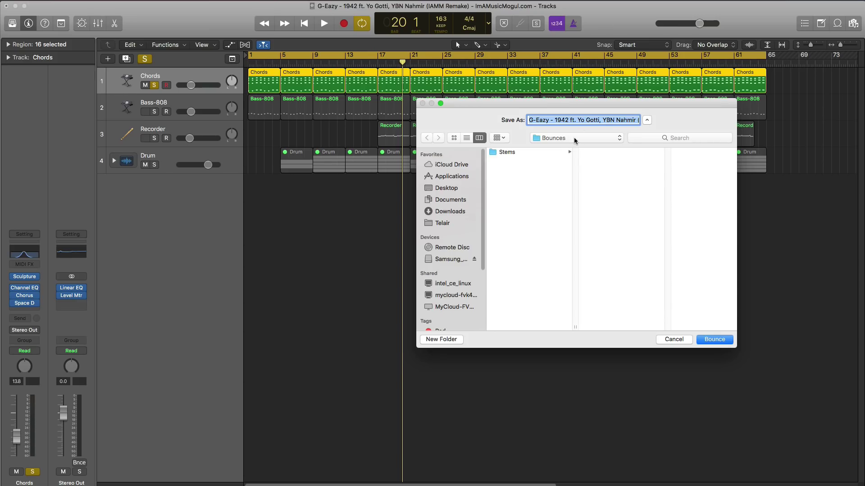
key(Return)
Solo Bass-808 on its own and bounce it as a stem.
click(154, 85)
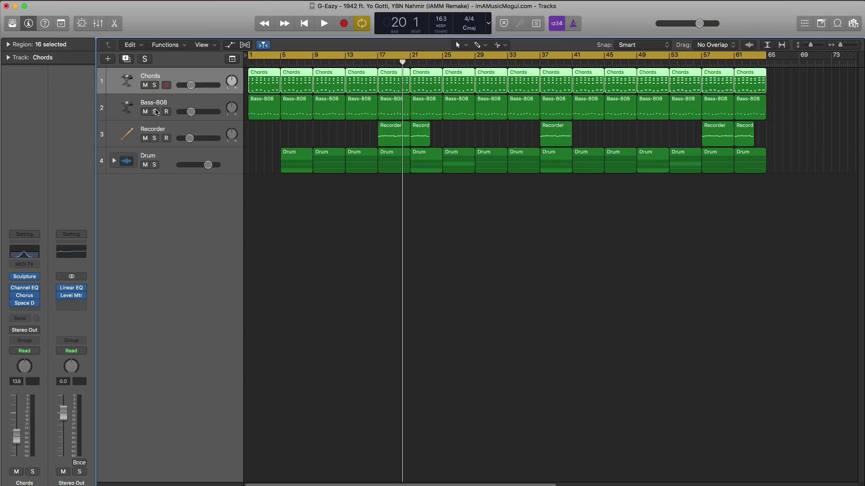
click(154, 111)
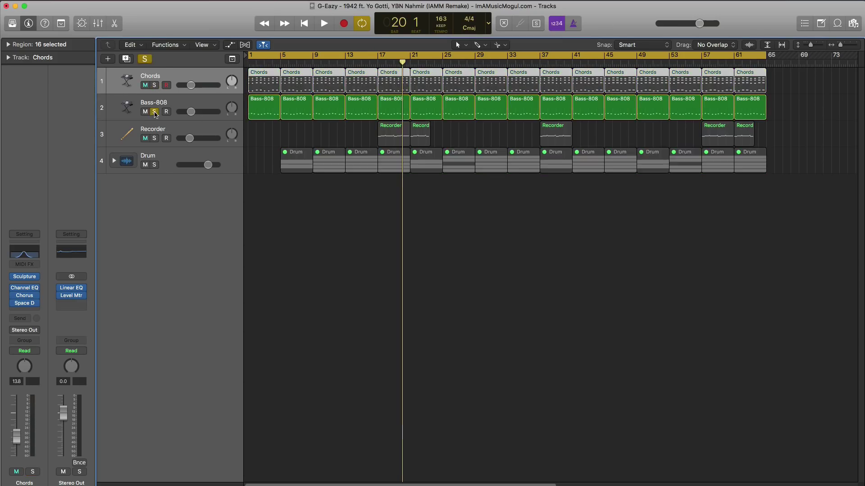
click(79, 462)
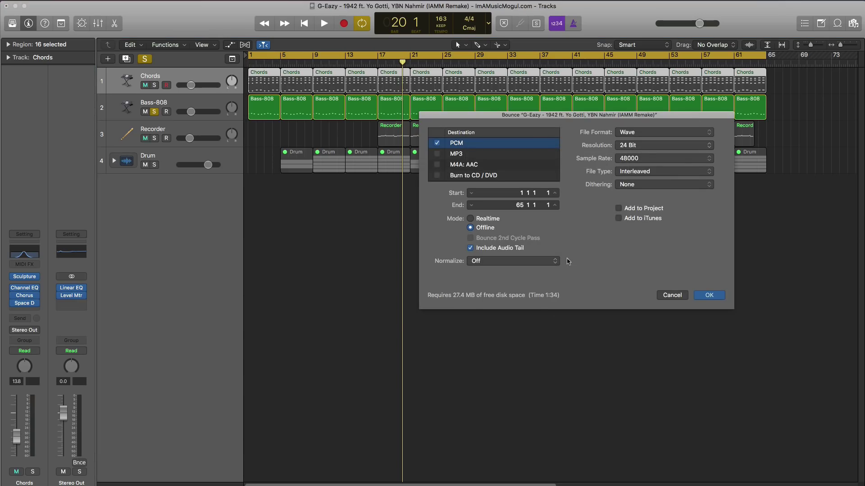
key(Escape)
Bounce the Recorder stem, then the Drum stem, soloing each track alone in turn.
click(154, 139)
click(154, 112)
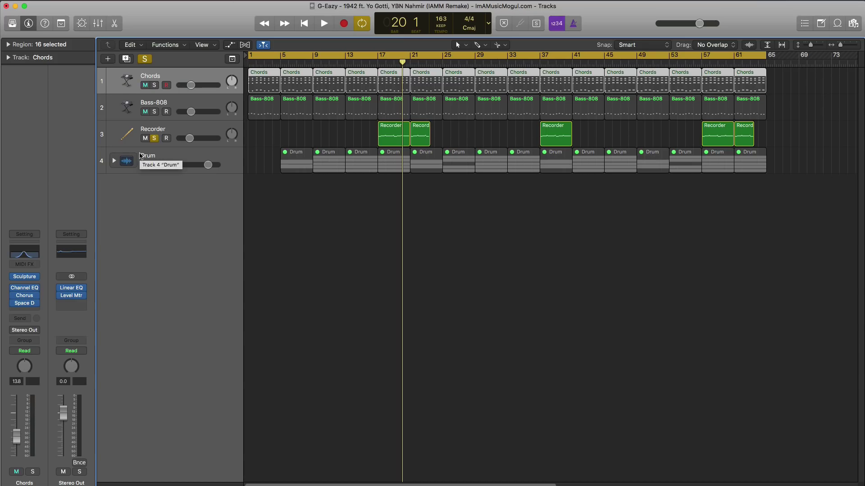
click(80, 463)
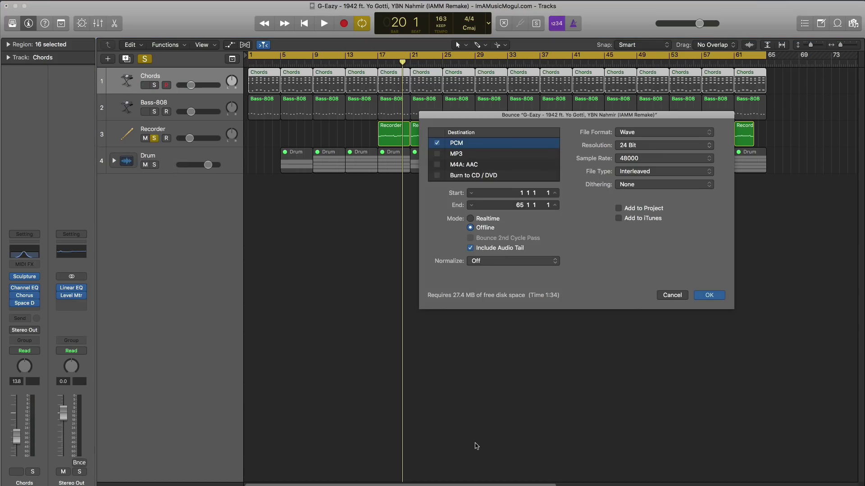
key(Escape)
click(154, 165)
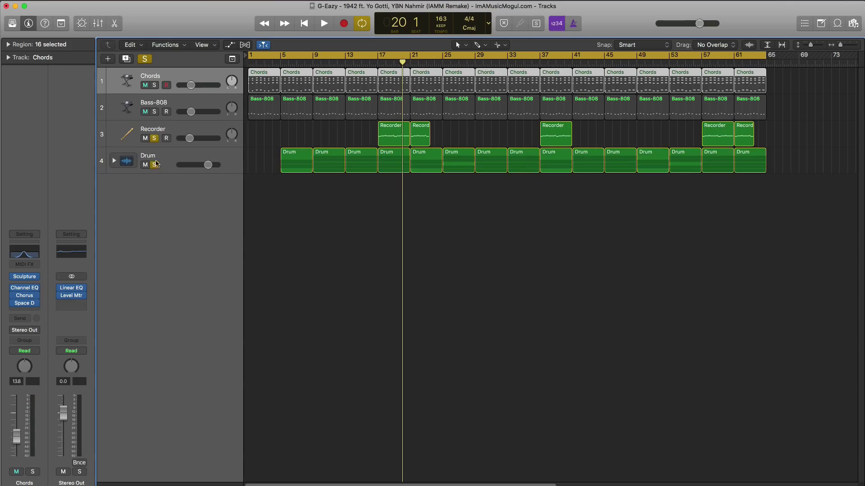
click(154, 139)
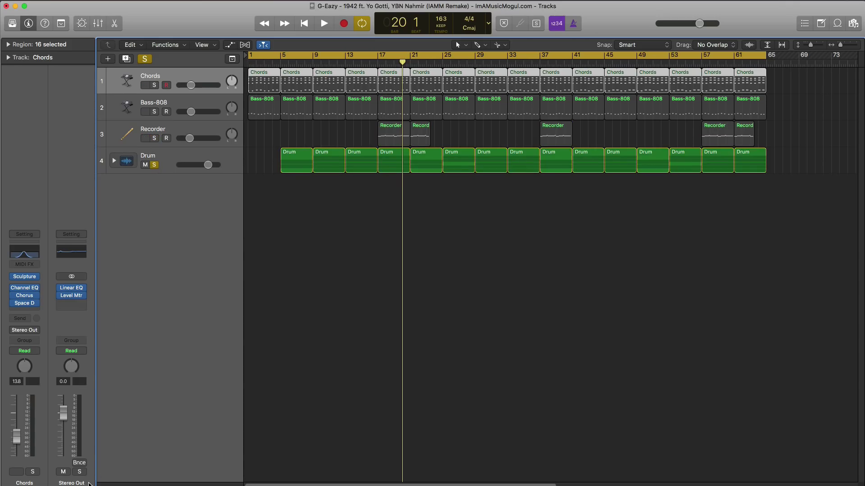
click(80, 463)
key(Escape)
Select the Drum stack and switch its solo off.
click(169, 157)
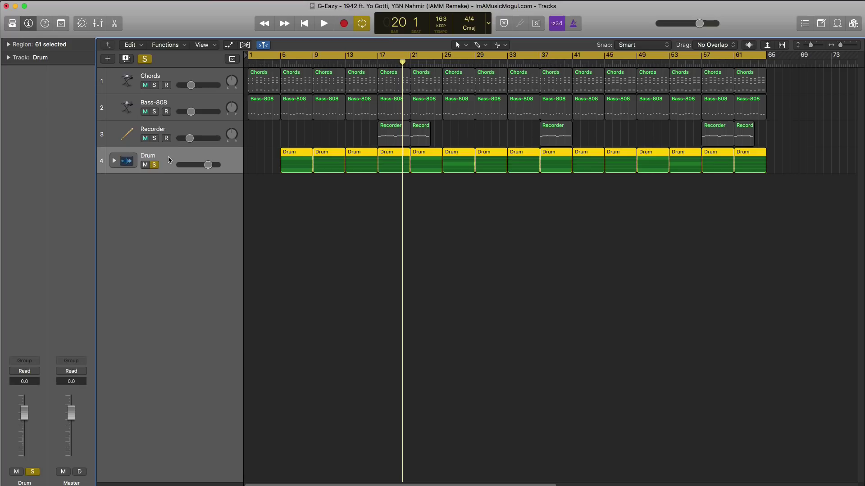
click(154, 165)
click(155, 165)
click(154, 165)
click(154, 165)
click(154, 166)
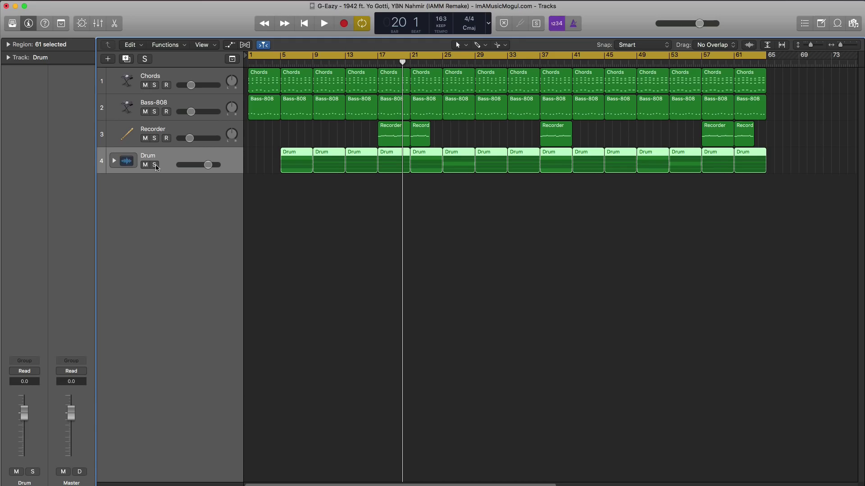
Move Clap through Open Hat out of the Drum stack and delete the empty stack.
click(114, 161)
click(159, 185)
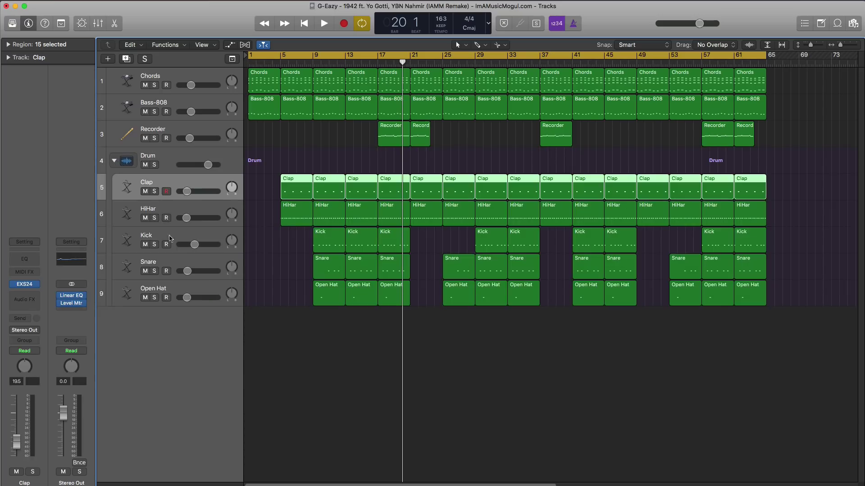
shift+click(199, 294)
drag(165, 185, 165, 156)
click(158, 279)
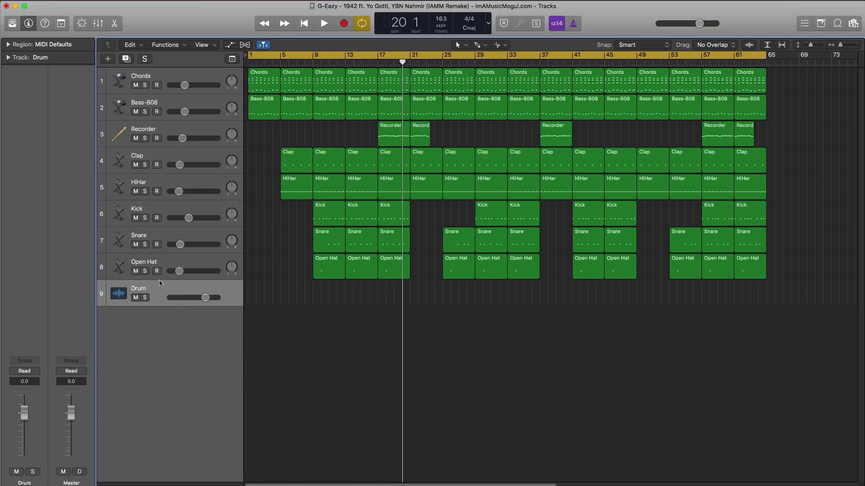
key(super+BackSpace)
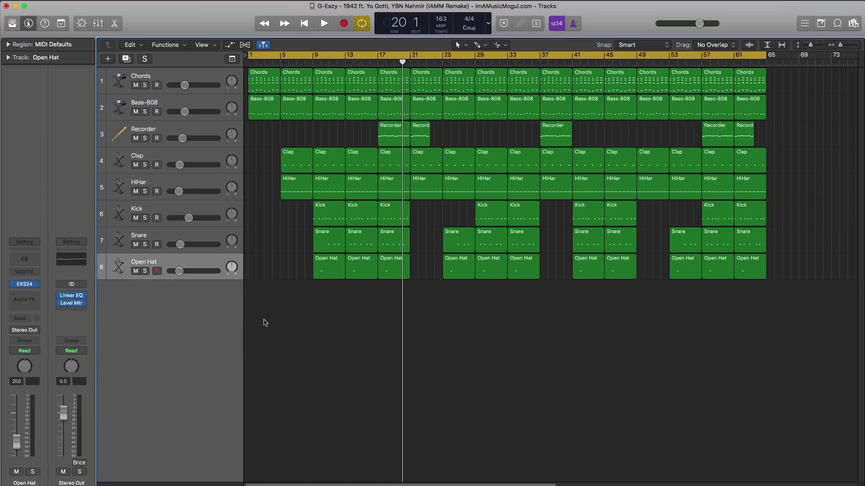
Open the Export All Tracks as Audio Files dialog from the File menu.
click(67, 3)
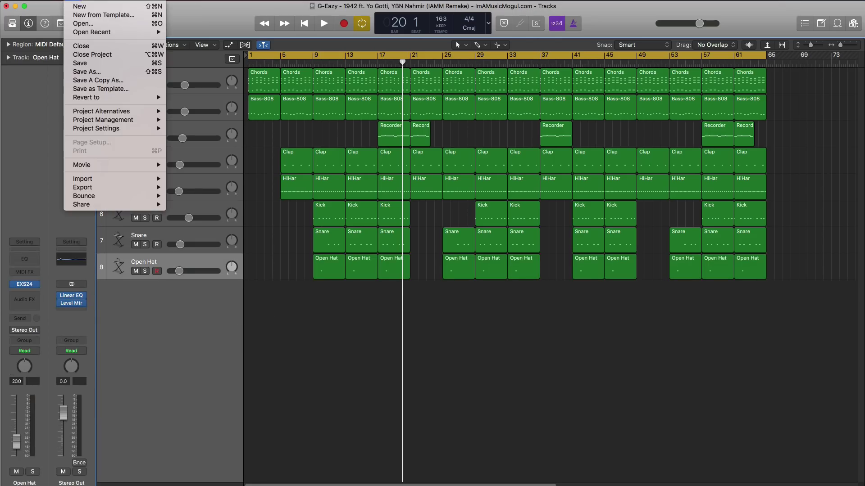
mouse_move(124, 188)
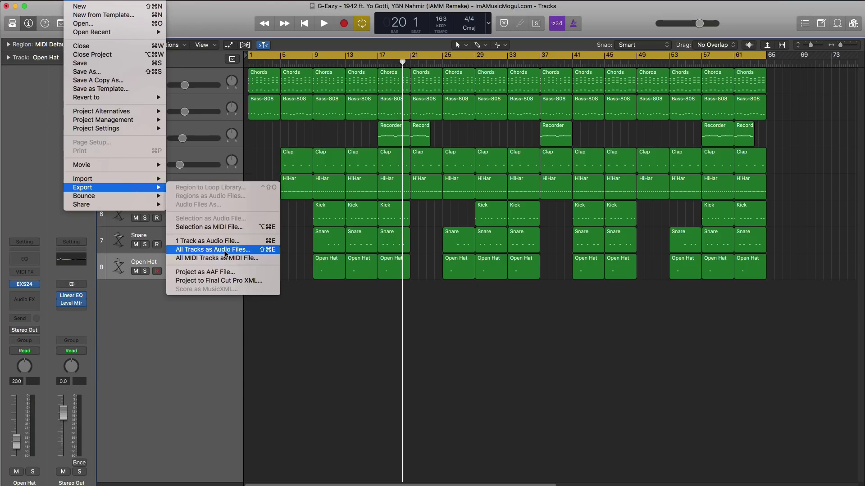
click(225, 254)
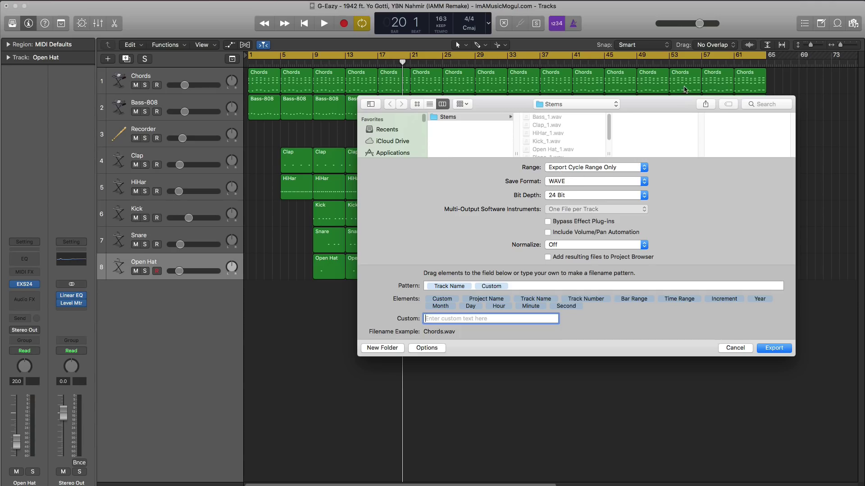
Set the export to WAVE format, 24 Bit depth, with Normalize Off.
click(592, 184)
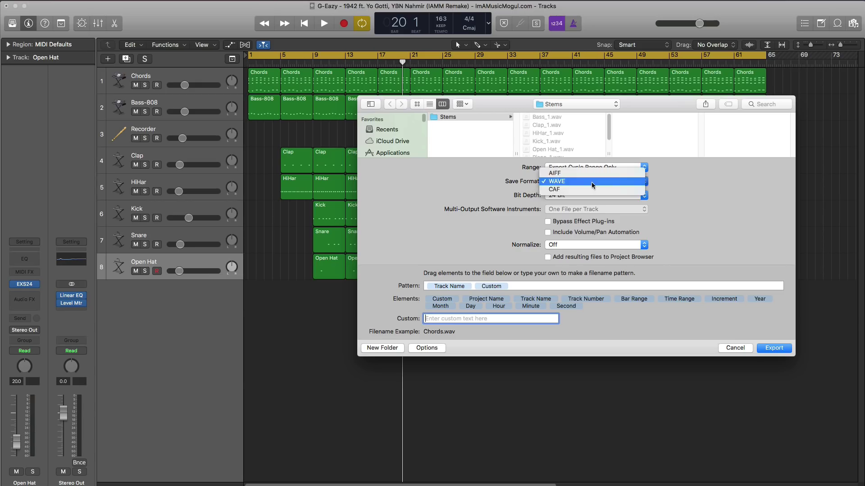
click(563, 186)
click(571, 193)
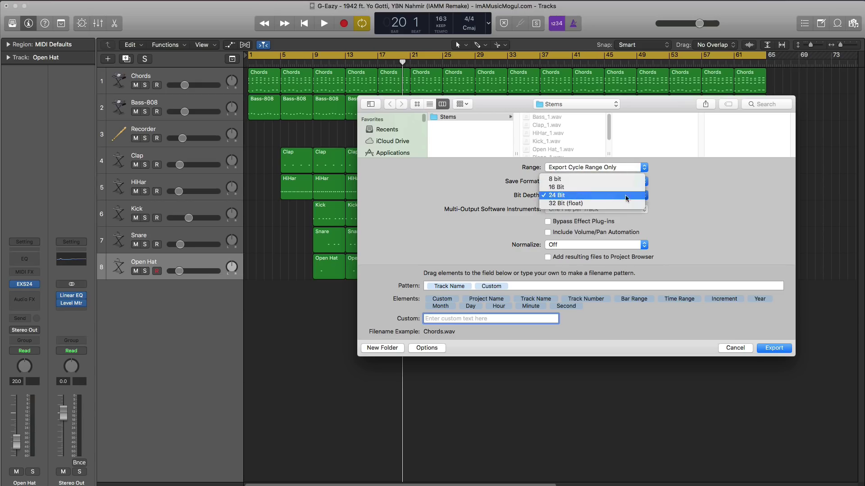
click(626, 196)
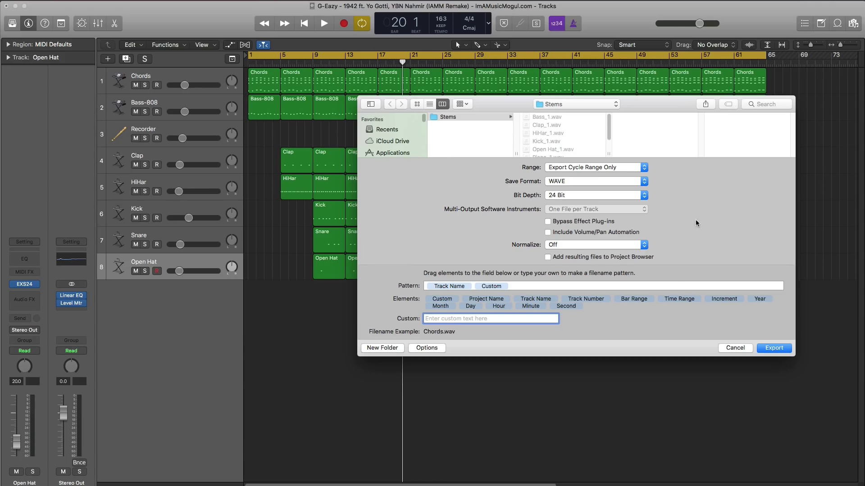
click(572, 246)
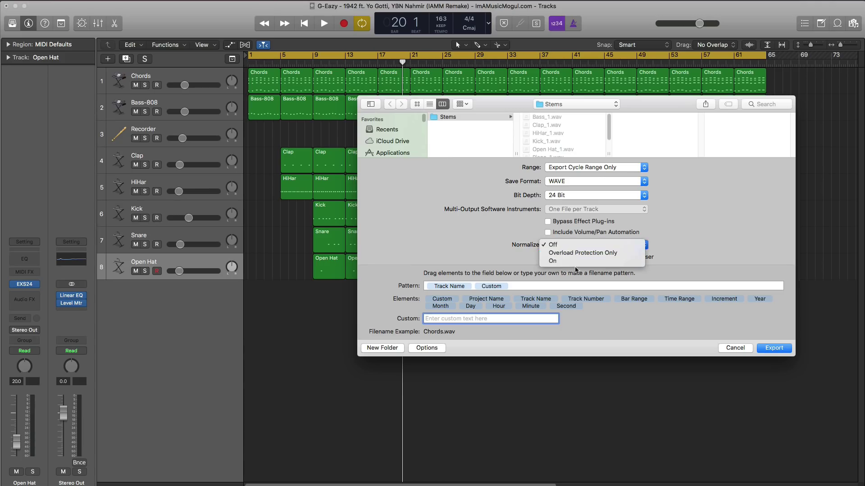
click(703, 242)
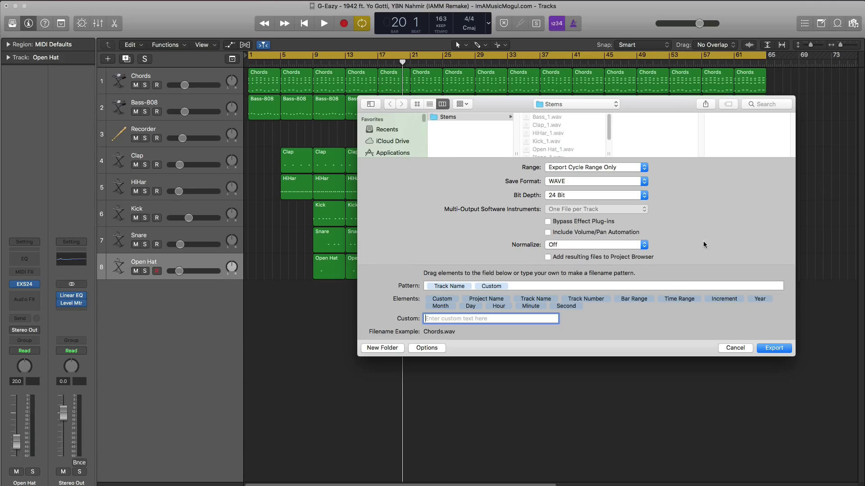
Start exporting all tracks as individual 24-bit WAV stems.
click(769, 349)
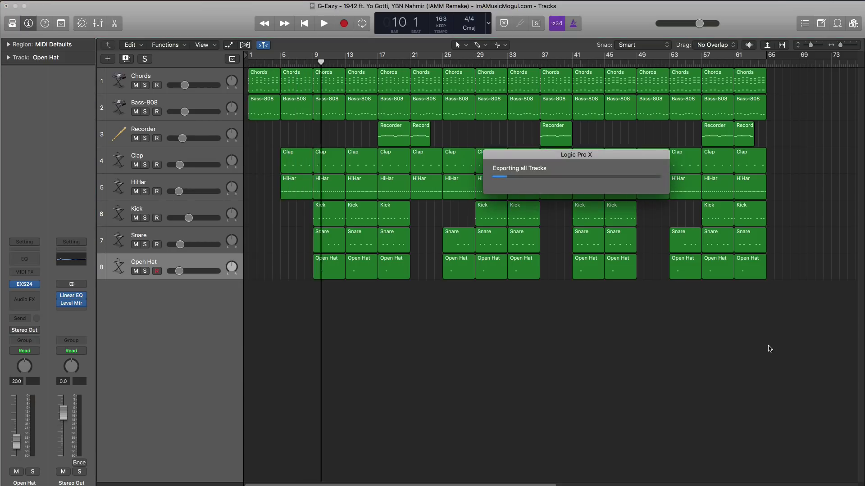